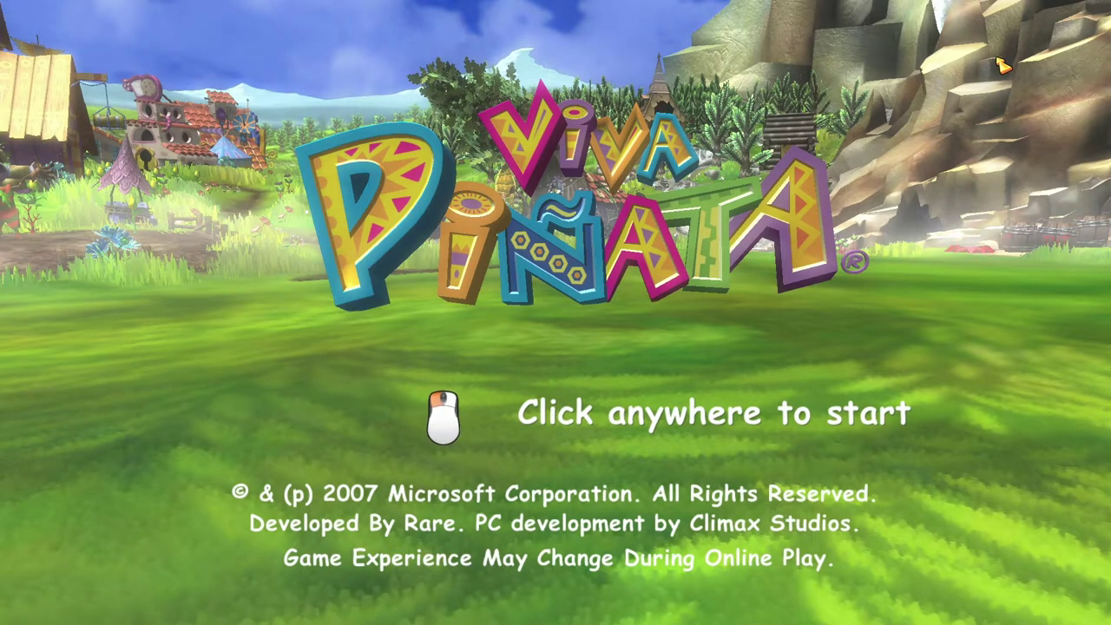
Step: Click through the Viva Pinata title screen to reach the no-active-gamer-profile warning
{"action": "left_click", "coordinate": [1002, 66]}
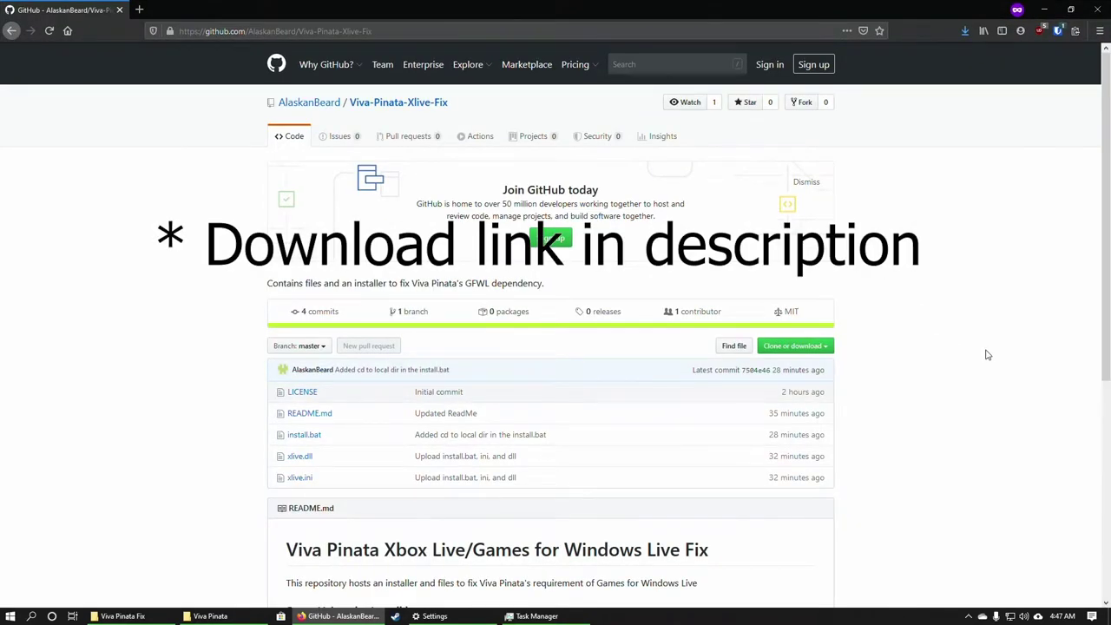
Step: Download Viva-Pinata-Xlive-Fix-master.zip from GitHub and switch to the Viva Pinata Fix folder
{"action": "scroll", "coordinate": [985, 352], "scroll_direction": "down", "scroll_amount": 1}
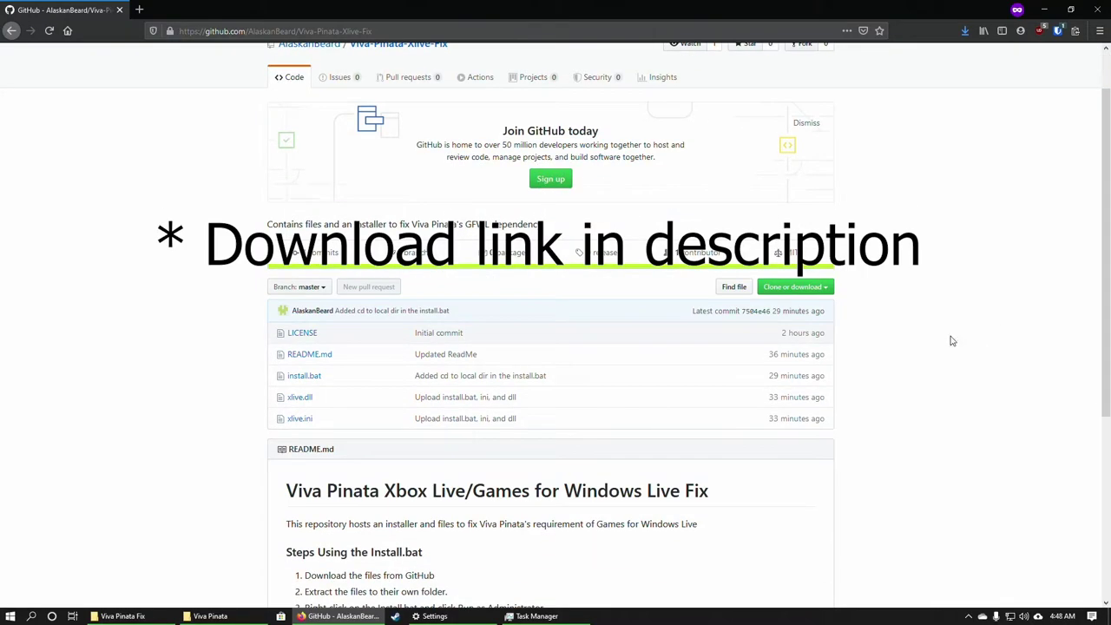
{"action": "left_click", "coordinate": [813, 287]}
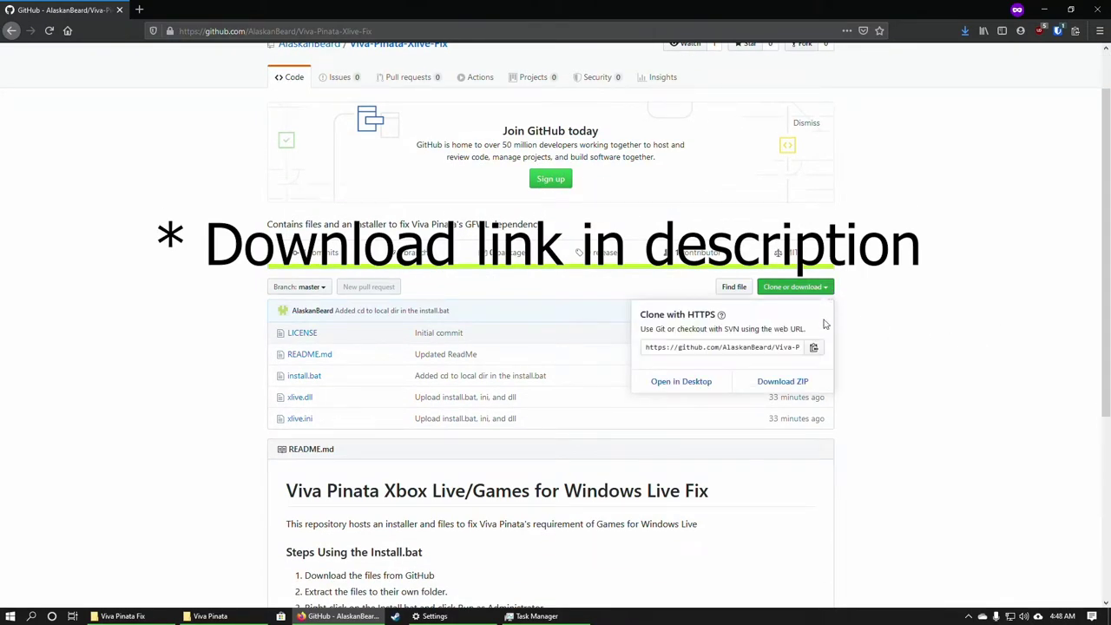
{"action": "left_click", "coordinate": [821, 388]}
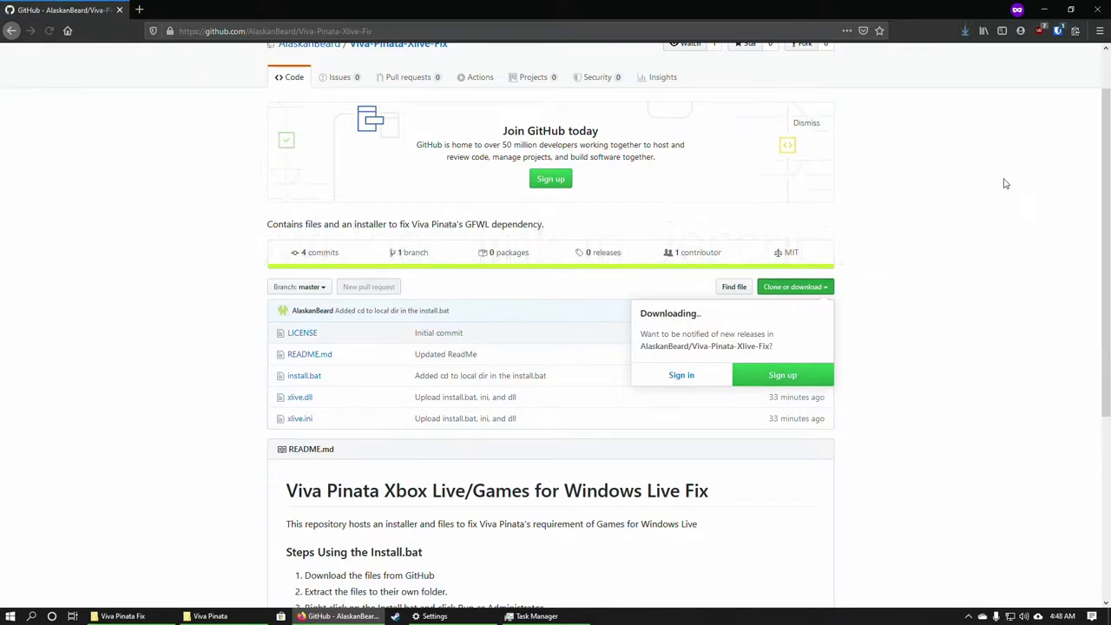
{"action": "key", "text": "alt+Tab"}
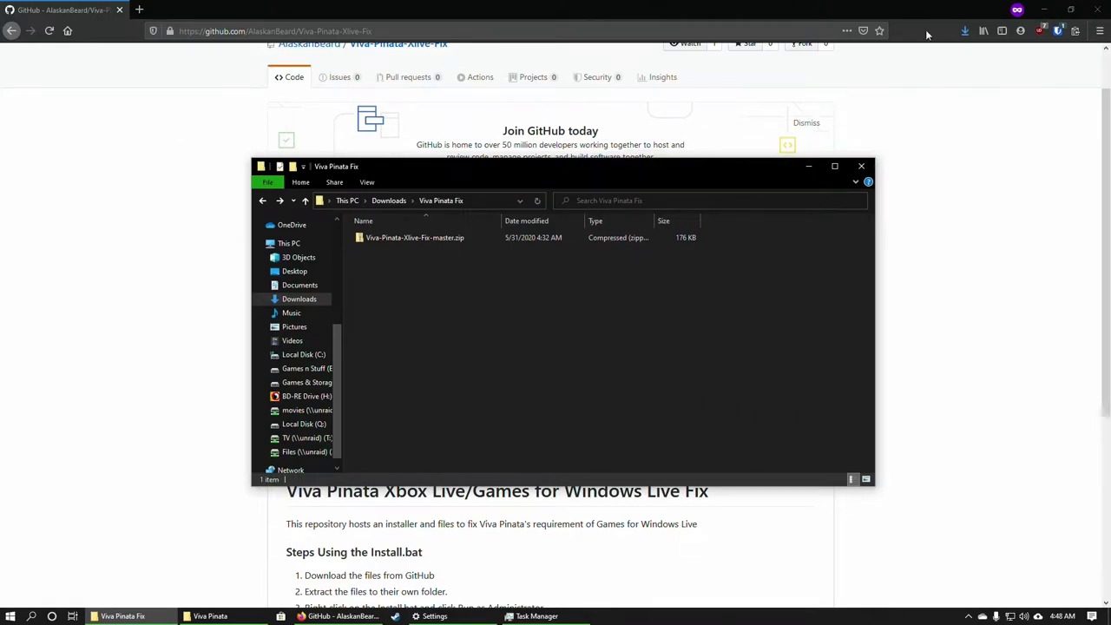
Step: Extract Viva-Pinata-Xlive-Fix-master.zip and open the extracted Viva-Pinata-Xlive-Fix-master folder
{"action": "left_click", "coordinate": [1046, 9]}
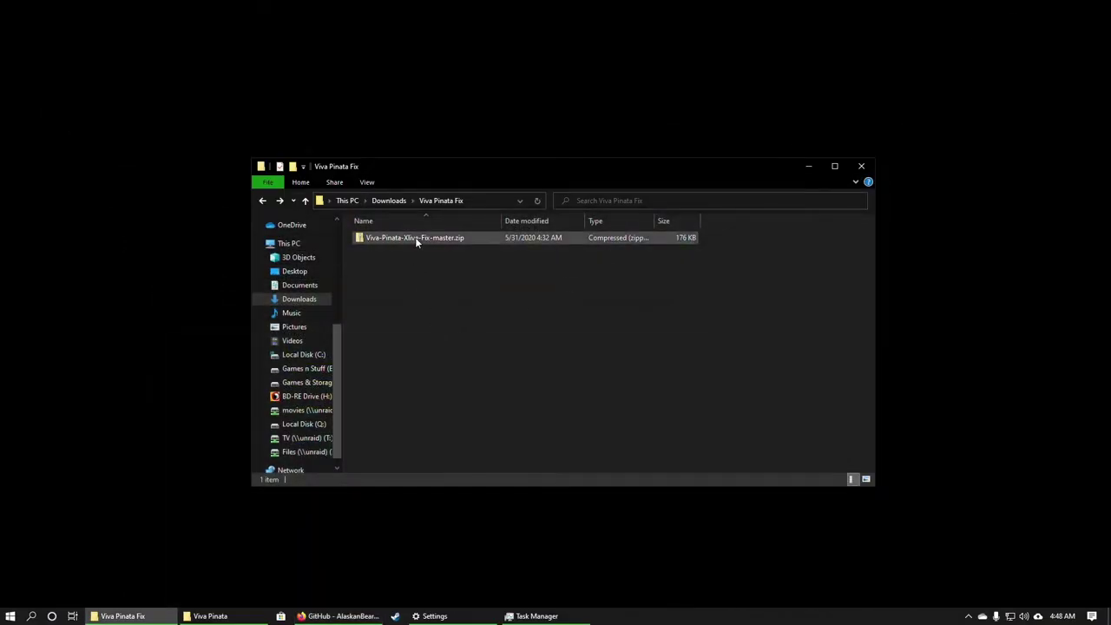
{"action": "right_click", "coordinate": [476, 240]}
{"action": "right_click", "coordinate": [446, 237]}
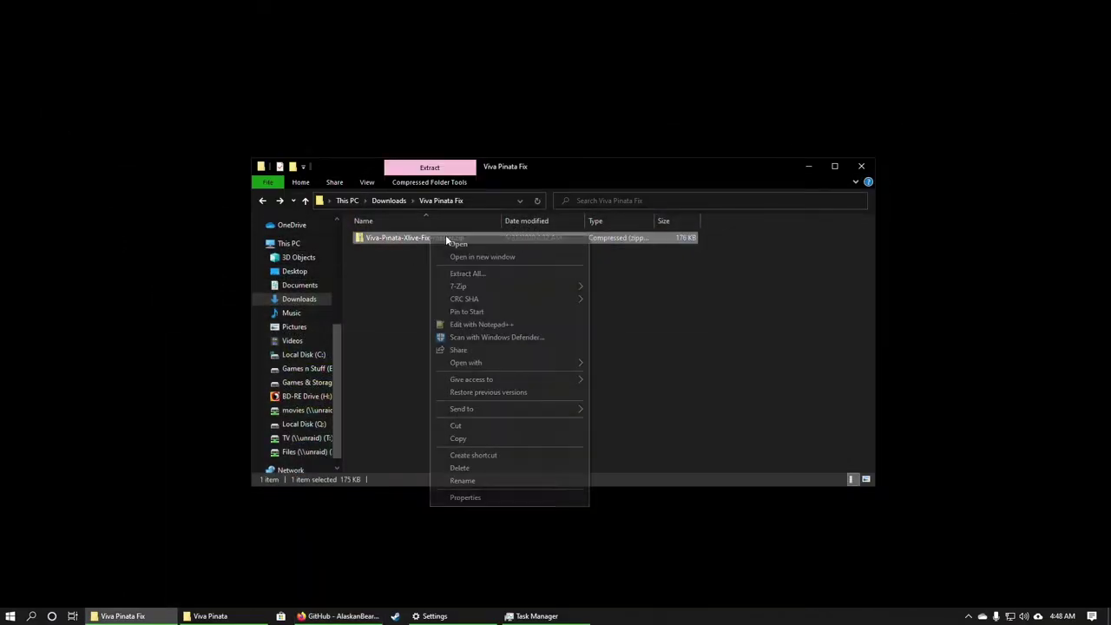
{"action": "left_click", "coordinate": [521, 274]}
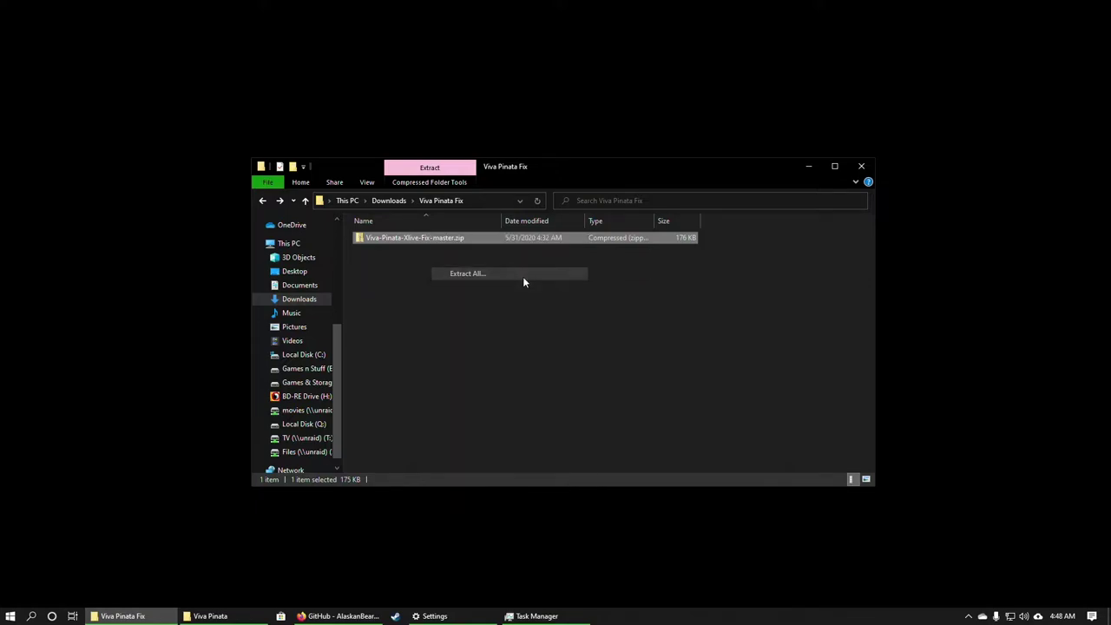
{"action": "left_click", "coordinate": [675, 426]}
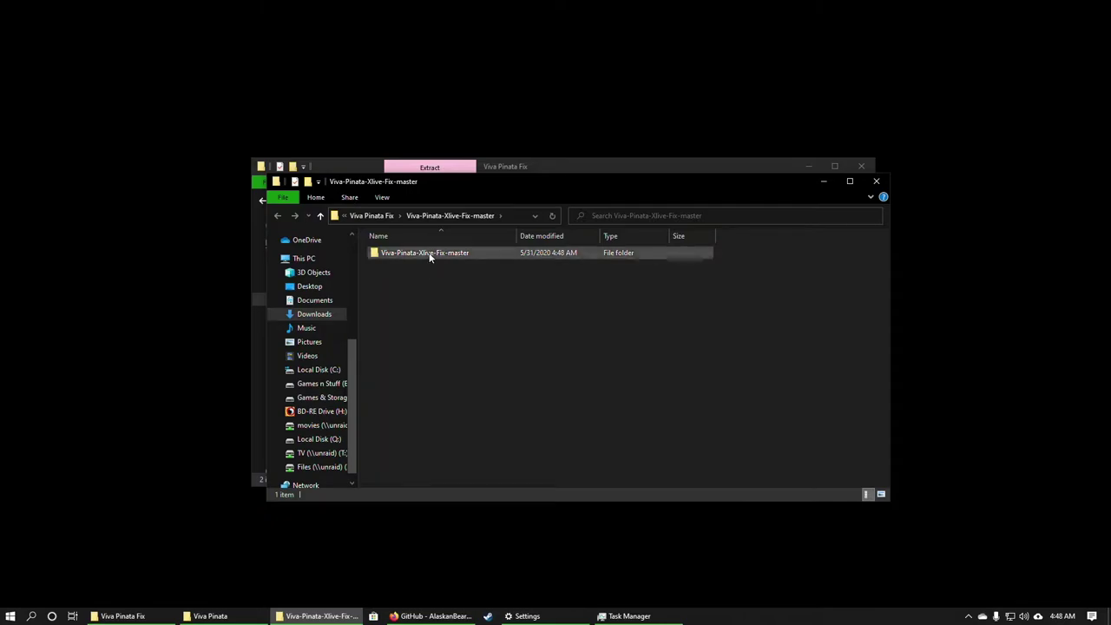
{"action": "double_click", "coordinate": [463, 253]}
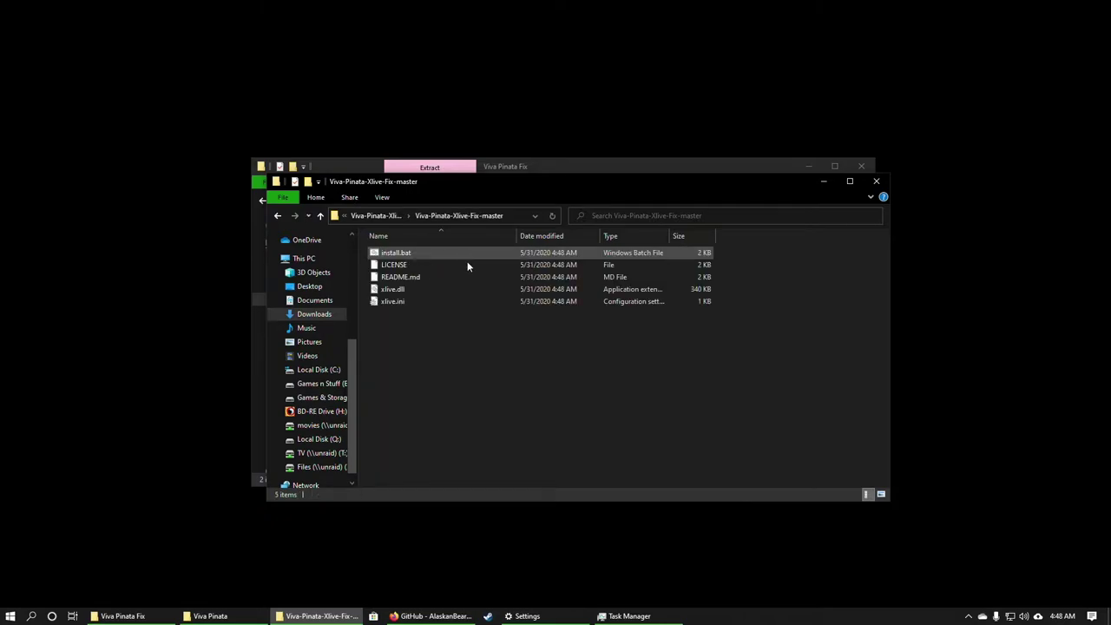
Step: Run install.bat as administrator
{"action": "right_click", "coordinate": [420, 253]}
{"action": "right_click", "coordinate": [413, 251]}
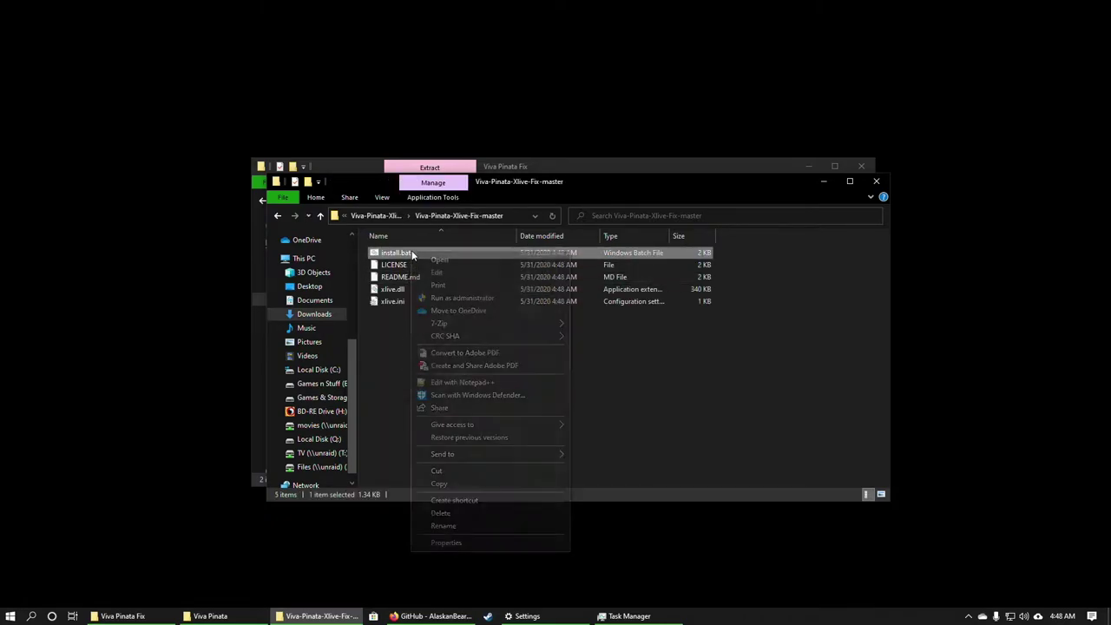
{"action": "left_click", "coordinate": [482, 300]}
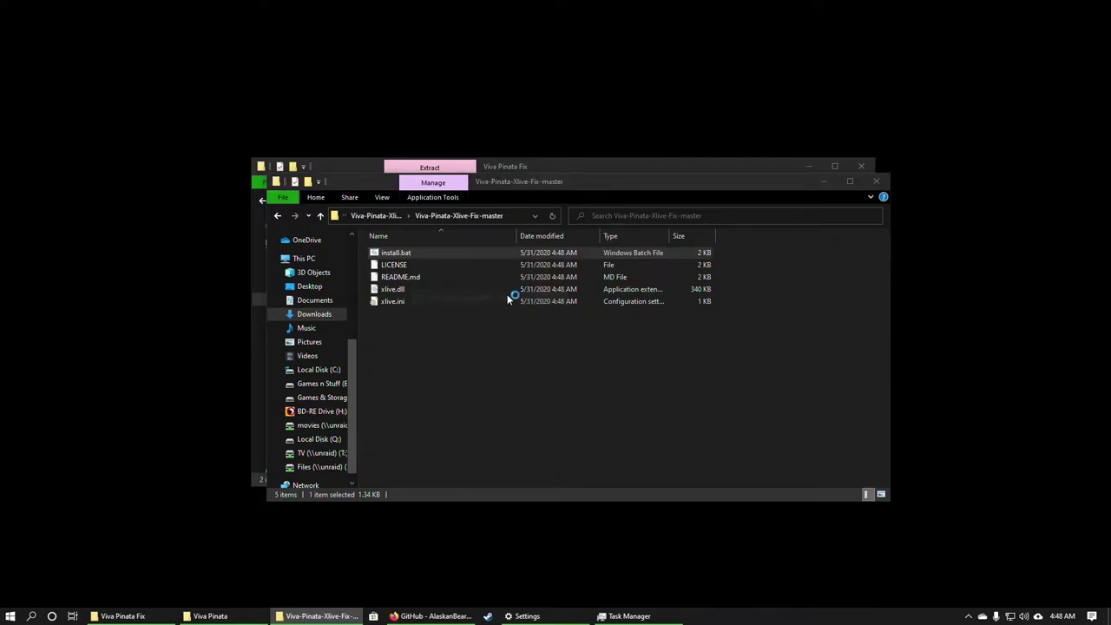
Step: Bypass SmartScreen, approve UAC, and enter the desired gamer username in the installer
{"action": "left_click", "coordinate": [432, 225]}
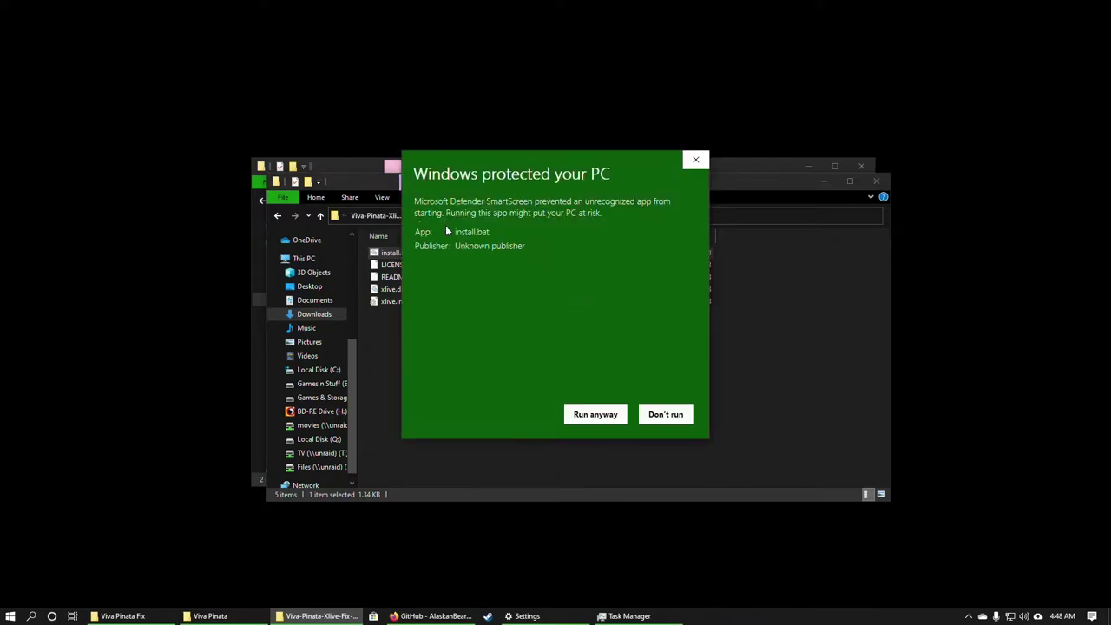
{"action": "left_click", "coordinate": [595, 414]}
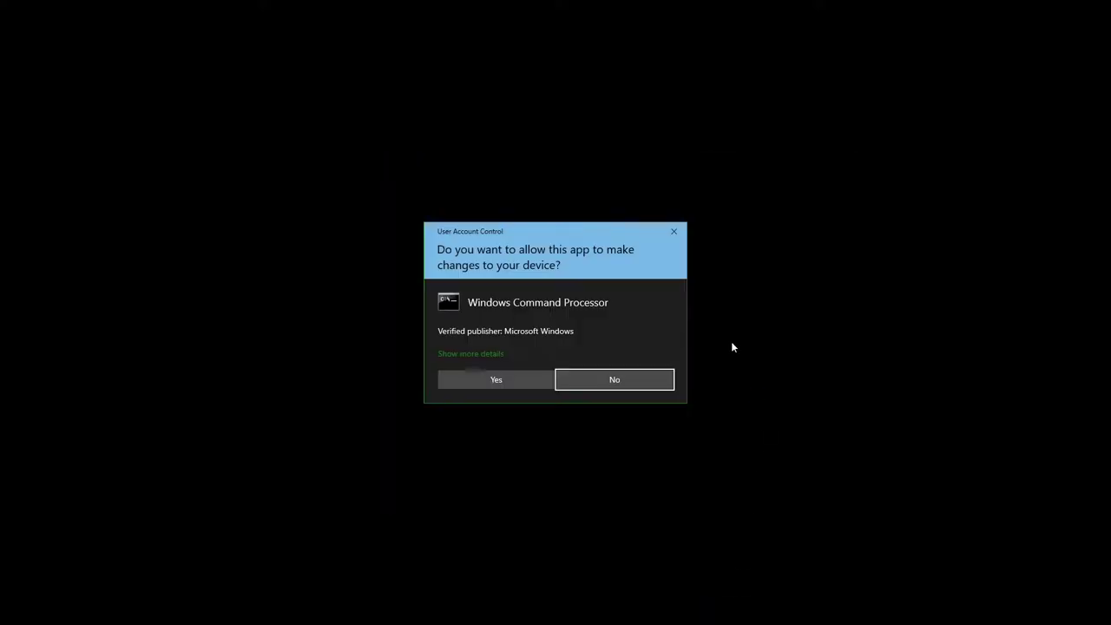
{"action": "left_click", "coordinate": [538, 380]}
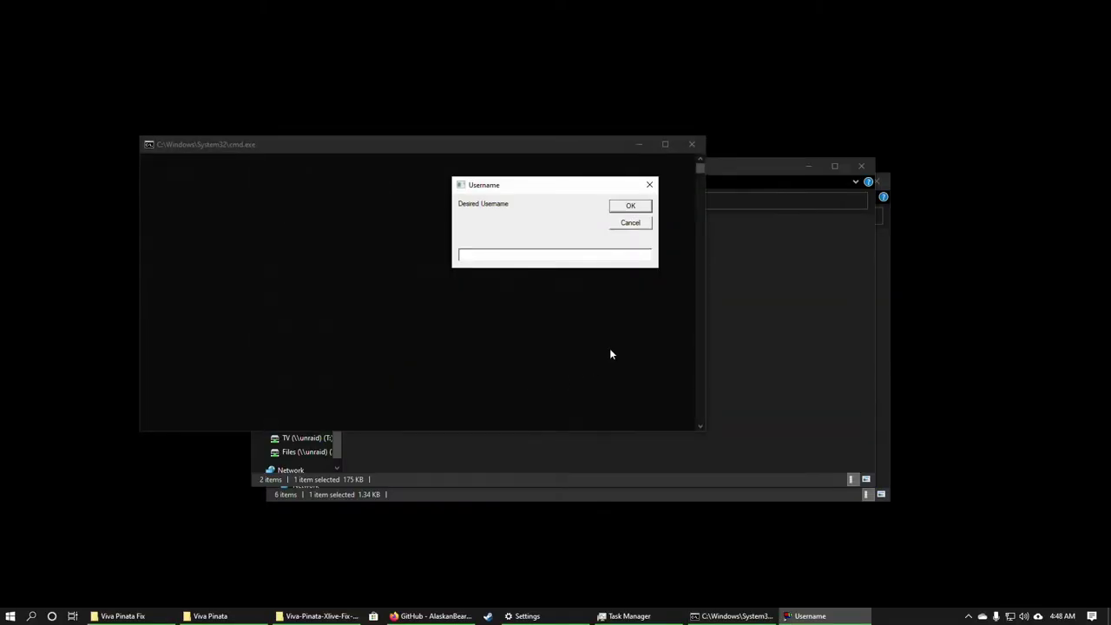
{"action": "type", "text": "AlaskanBeard"}
{"action": "key", "text": "Return"}
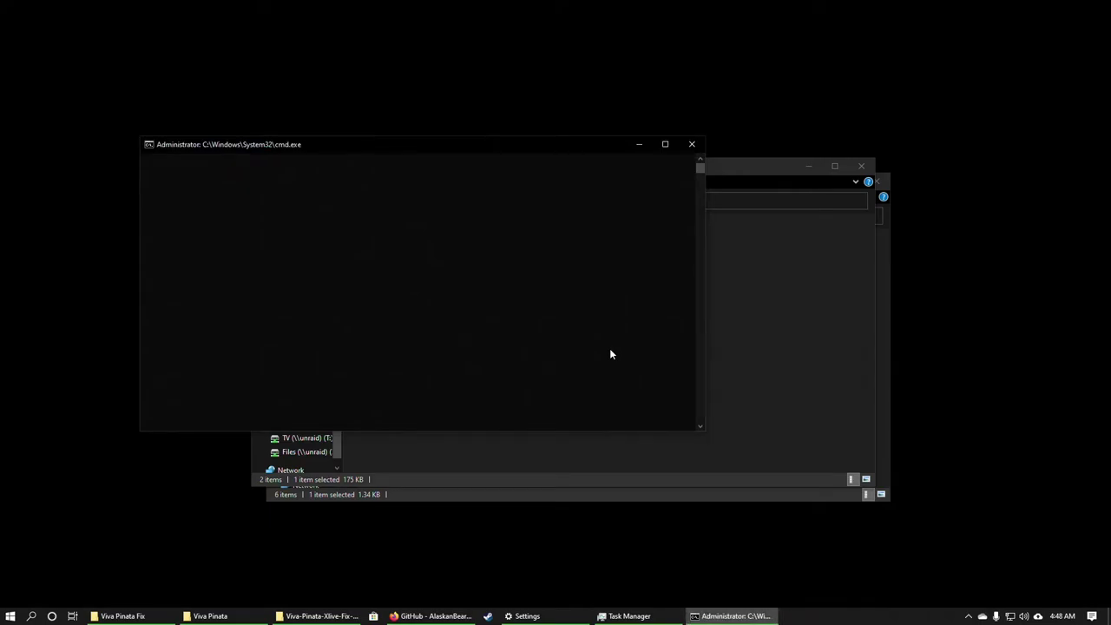
Step: Choose E:\Games\Viva Pinata as the install folder for xlive.dll and xlive.ini
{"action": "left_click_drag", "start_coordinate": [594, 223], "coordinate": [544, 144]}
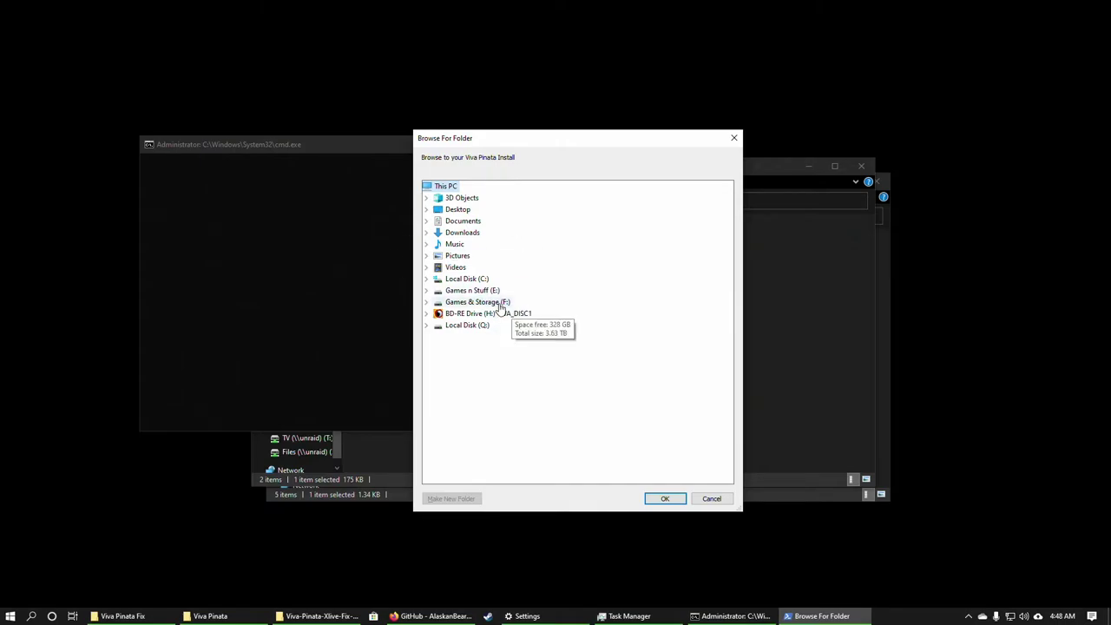
{"action": "left_click", "coordinate": [426, 291]}
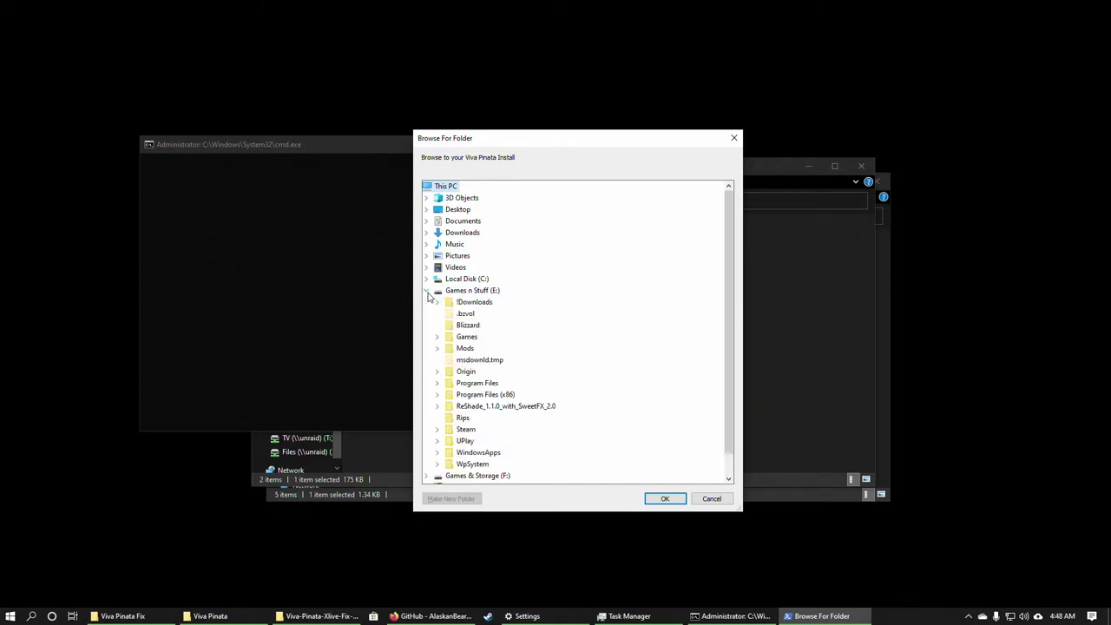
{"action": "left_click", "coordinate": [436, 336]}
{"action": "left_click", "coordinate": [481, 350]}
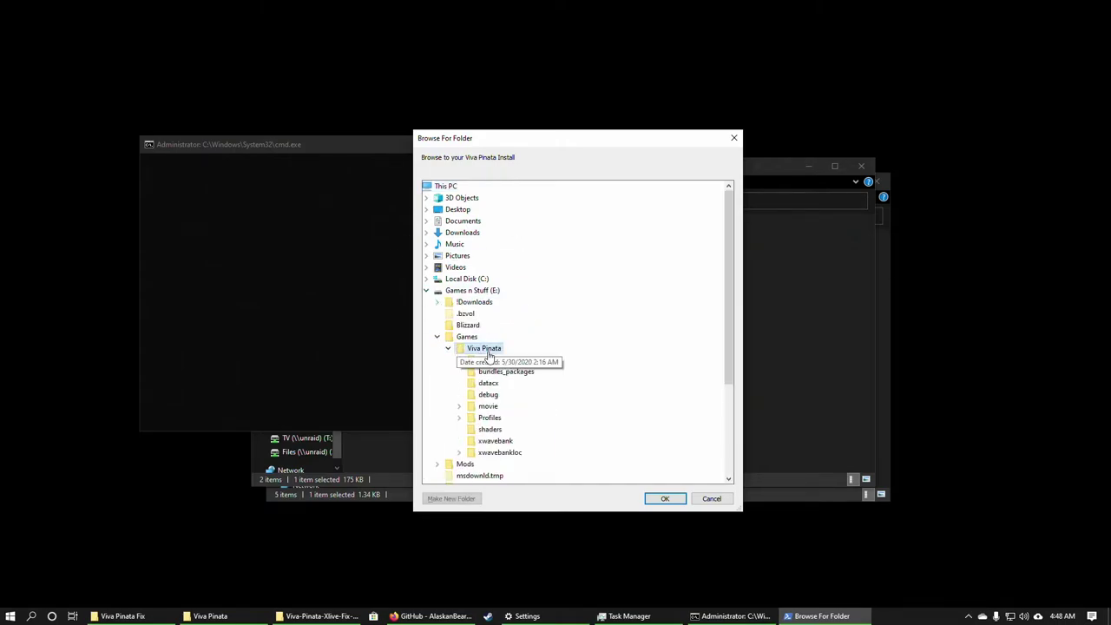
{"action": "left_click", "coordinate": [669, 501]}
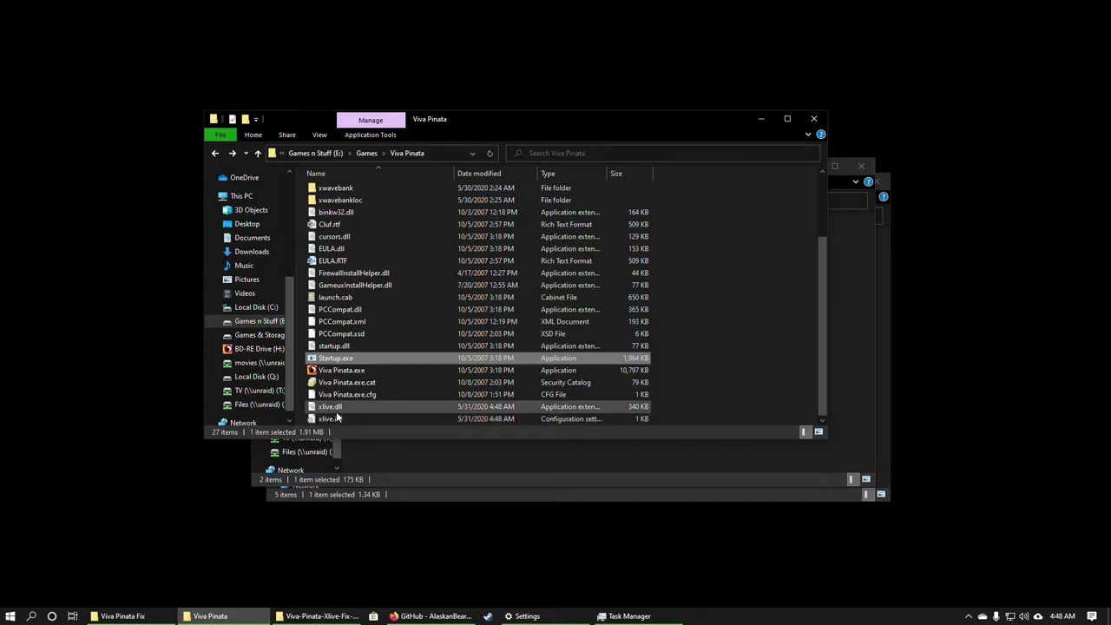
Step: Open the game folder's xlive.ini in Notepad via Open with
{"action": "left_click", "coordinate": [339, 418]}
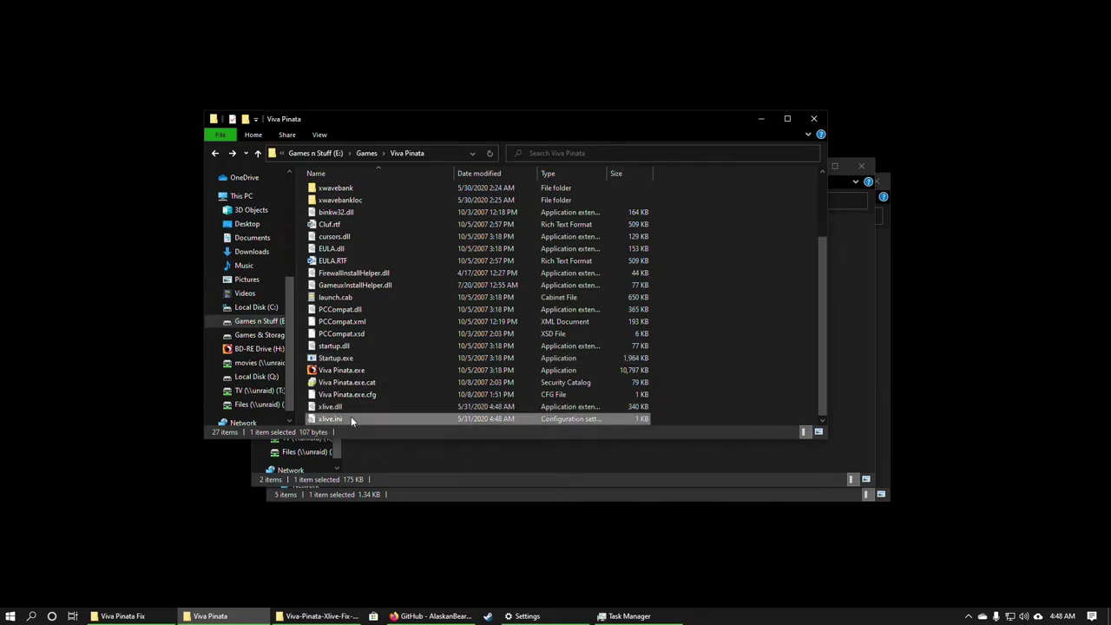
{"action": "right_click", "coordinate": [332, 419]}
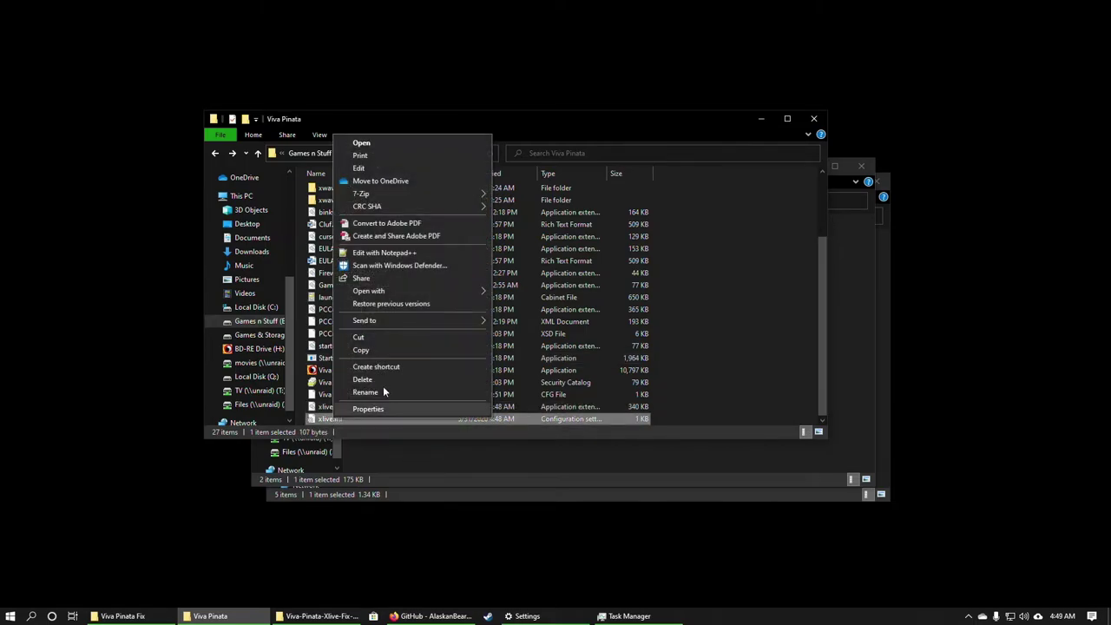
{"action": "mouse_move", "coordinate": [439, 193]}
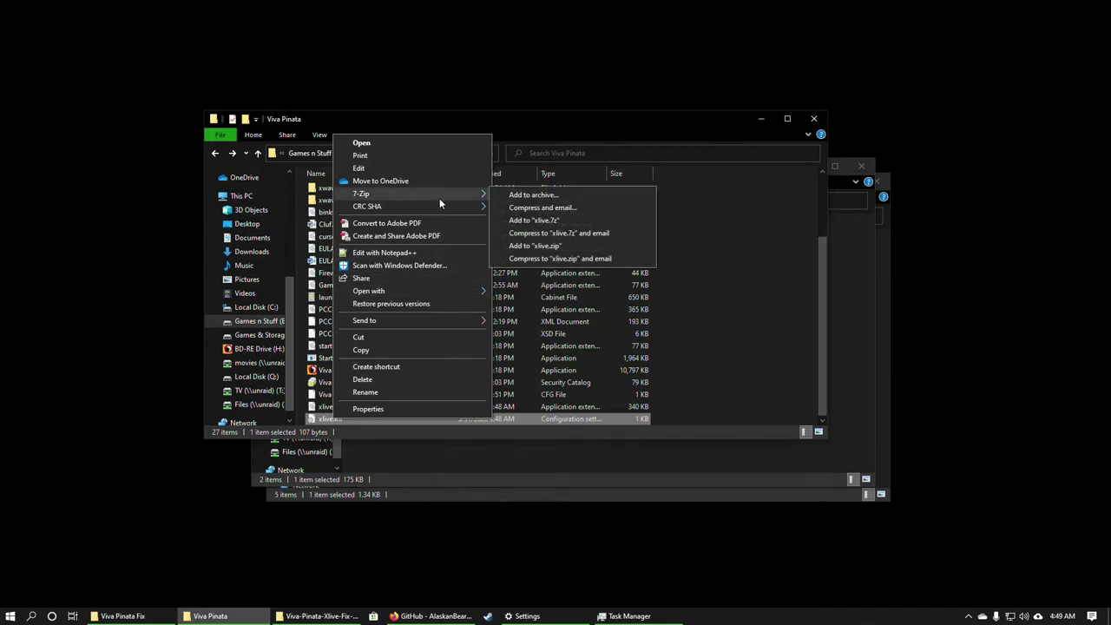
{"action": "mouse_move", "coordinate": [436, 289]}
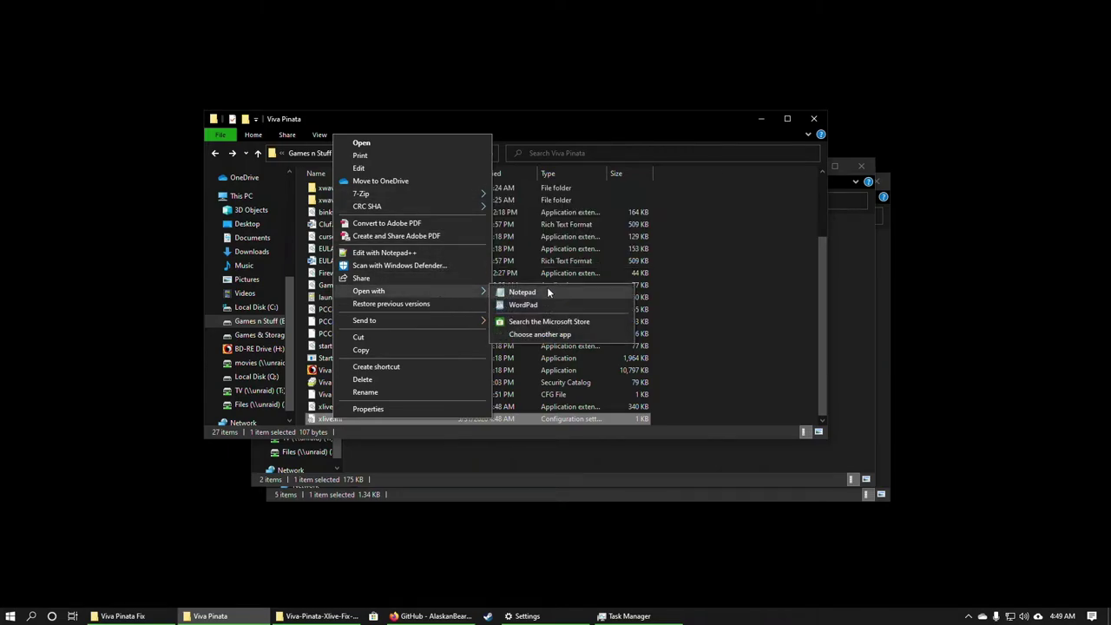
{"action": "left_click", "coordinate": [523, 292]}
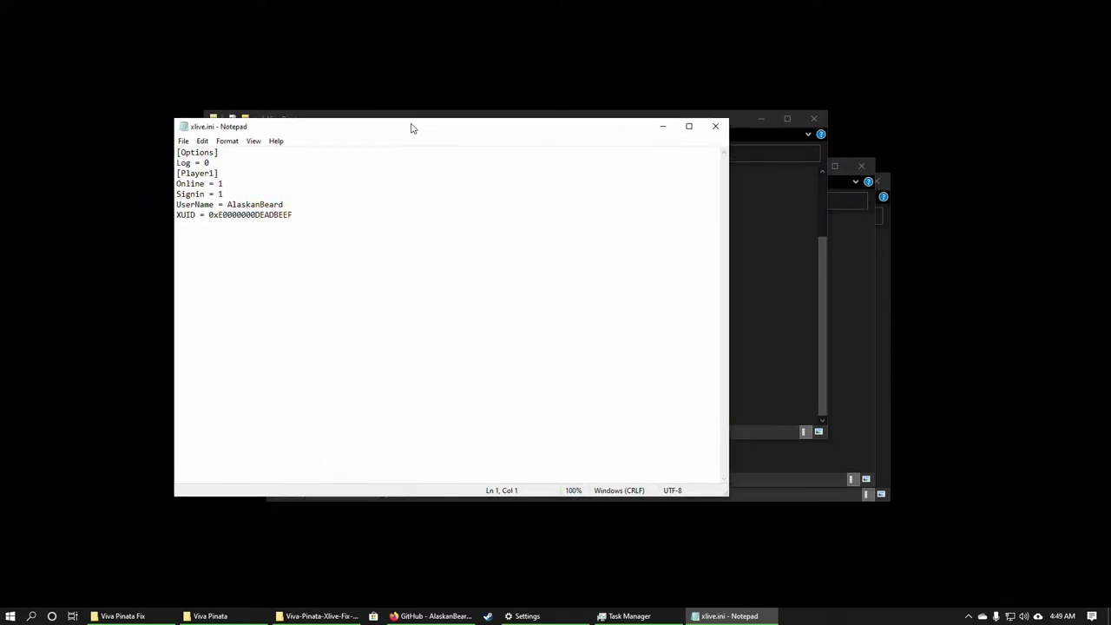
Step: Check the UserName line in xlive.ini, close Notepad, and reselect xlive.ini in Explorer
{"action": "left_click_drag", "start_coordinate": [412, 129], "coordinate": [469, 112]}
{"action": "left_click_drag", "start_coordinate": [347, 186], "coordinate": [153, 184]}
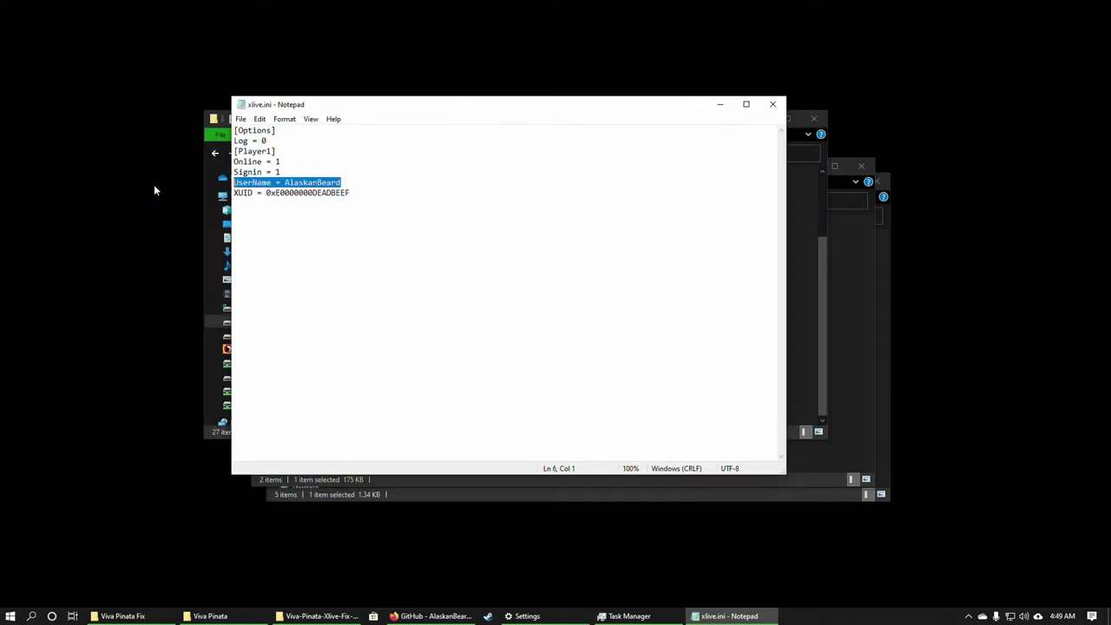
{"action": "left_click", "coordinate": [783, 106]}
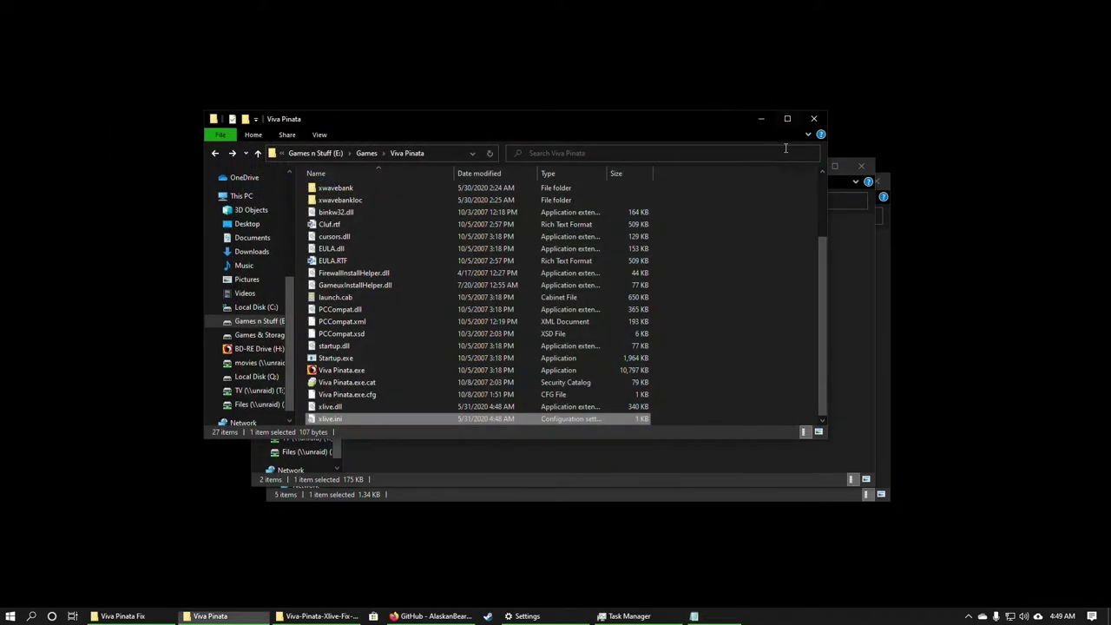
{"action": "left_click", "coordinate": [335, 420]}
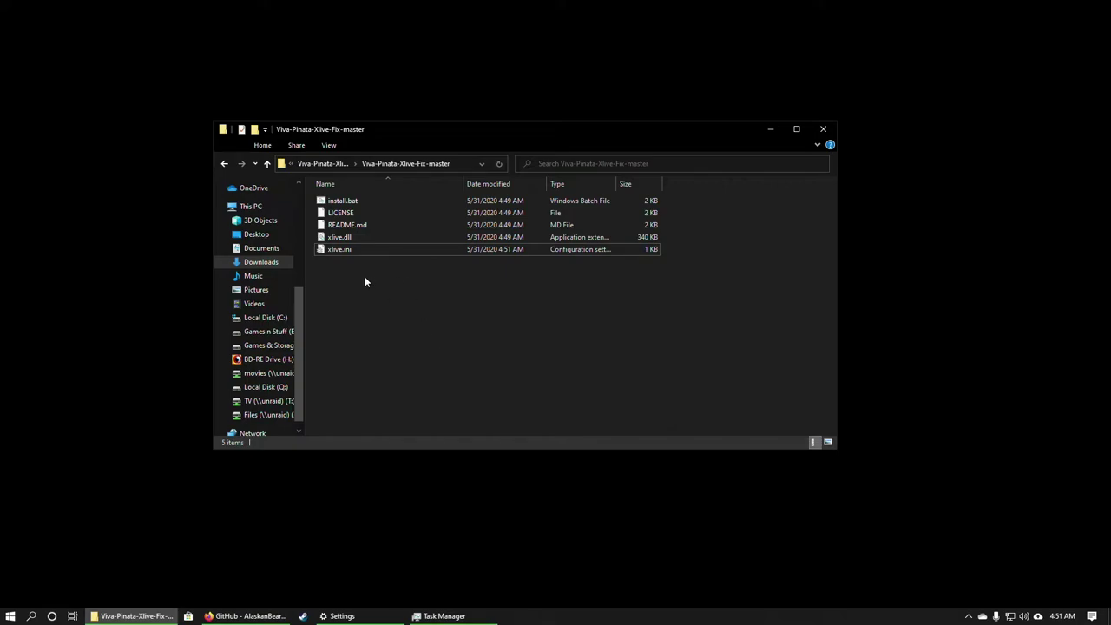
Step: Launch install.bat again with administrator rights
{"action": "right_click", "coordinate": [362, 200]}
{"action": "left_click", "coordinate": [351, 204]}
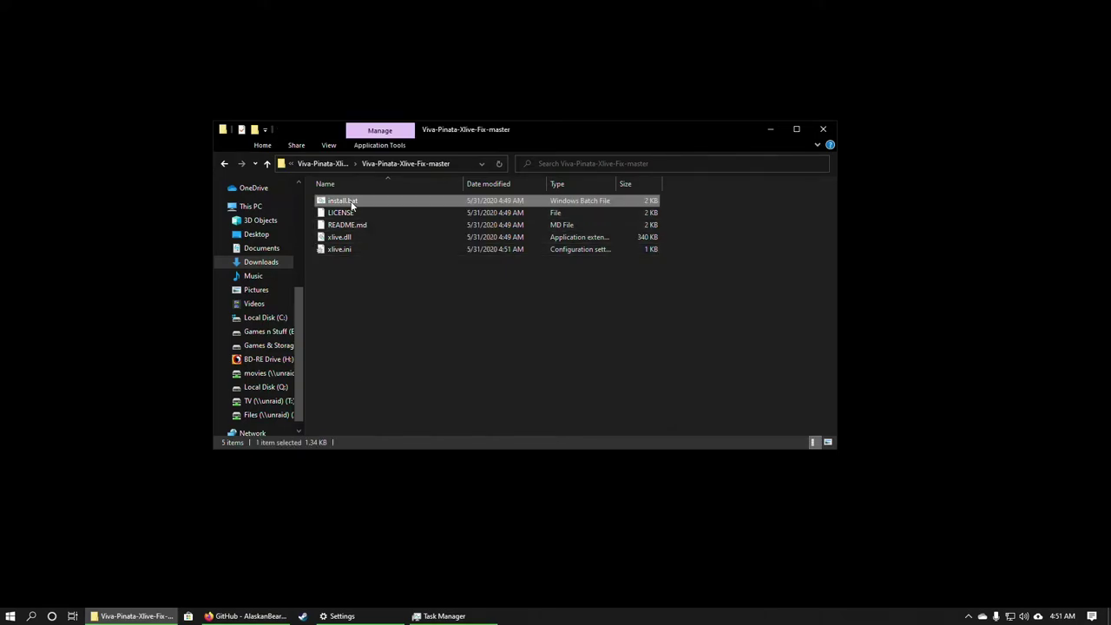
{"action": "right_click", "coordinate": [352, 204]}
{"action": "left_click", "coordinate": [460, 249]}
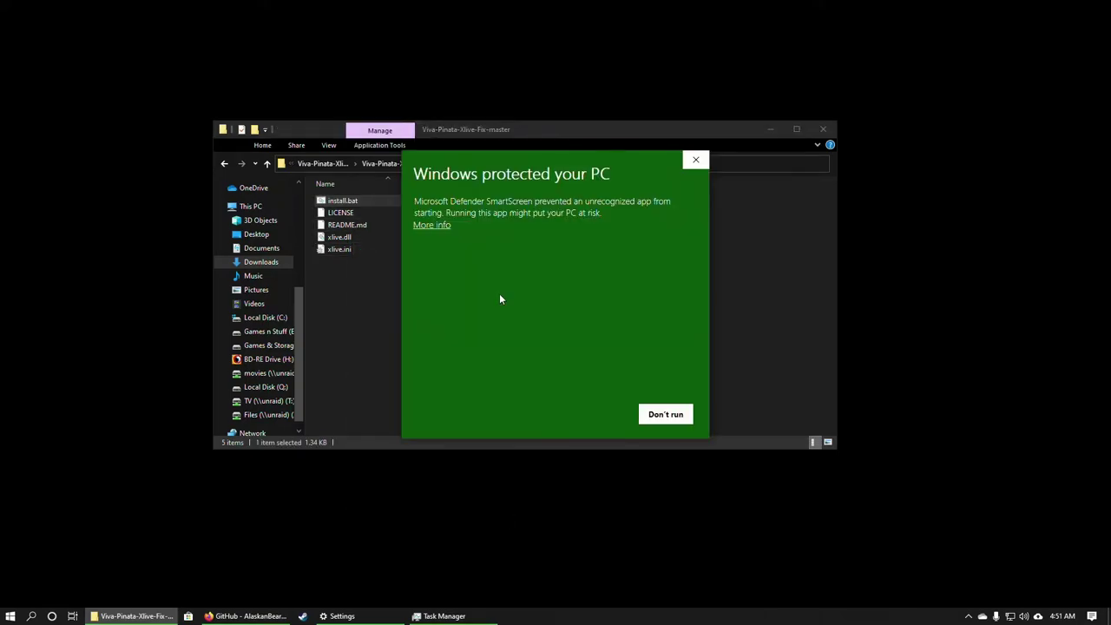
Step: Allow the blocked script past SmartScreen and UAC, then enter the gamer username
{"action": "left_click", "coordinate": [444, 226]}
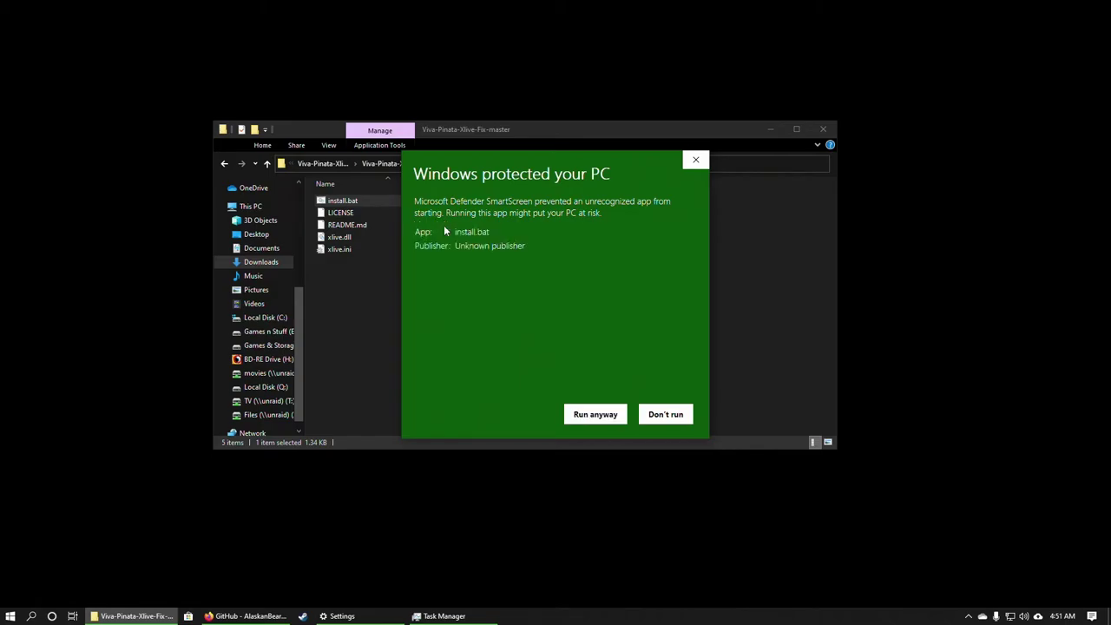
{"action": "left_click", "coordinate": [606, 416]}
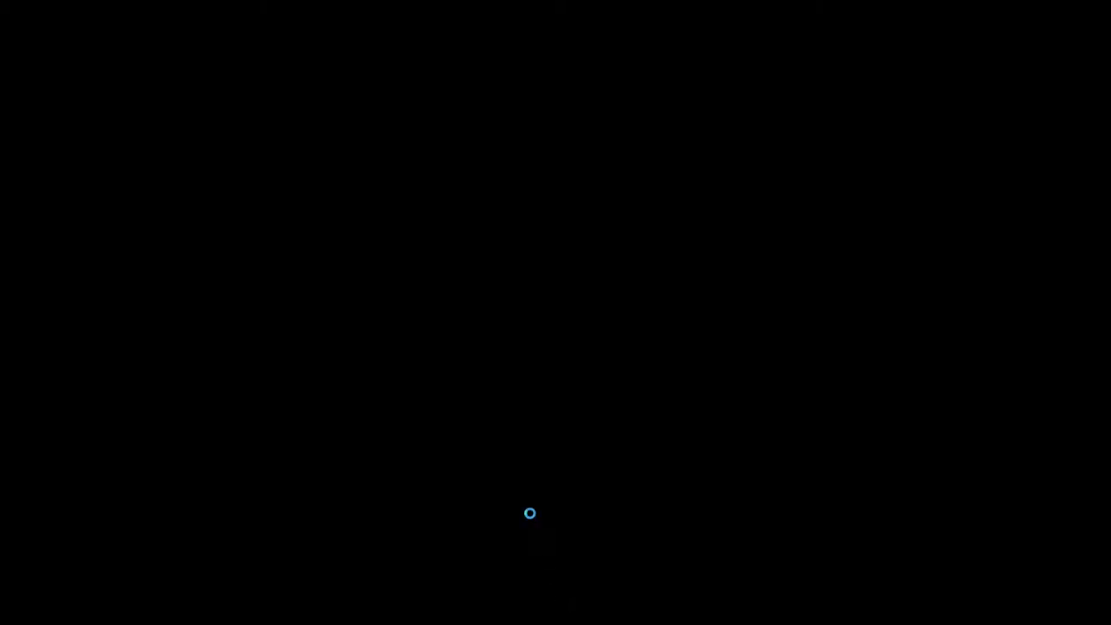
{"action": "left_click", "coordinate": [462, 378]}
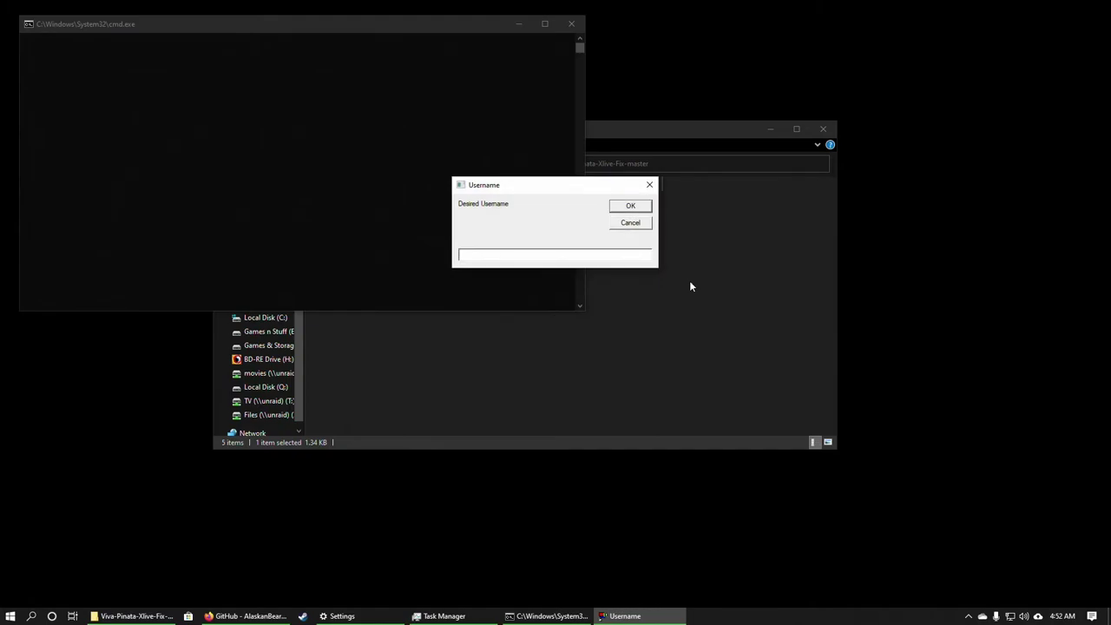
{"action": "type", "text": "AlaskanBeard"}
{"action": "key", "text": "Return"}
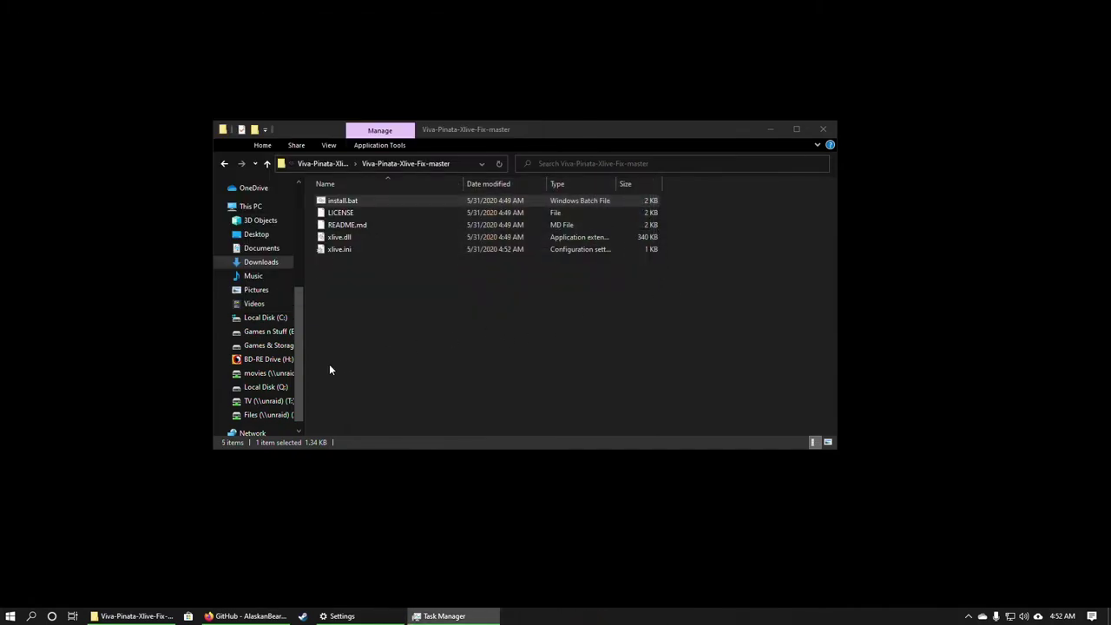
Step: Open C:\Program Files (x86)\Microsoft Games\Viva Pinata
{"action": "left_click", "coordinate": [261, 317]}
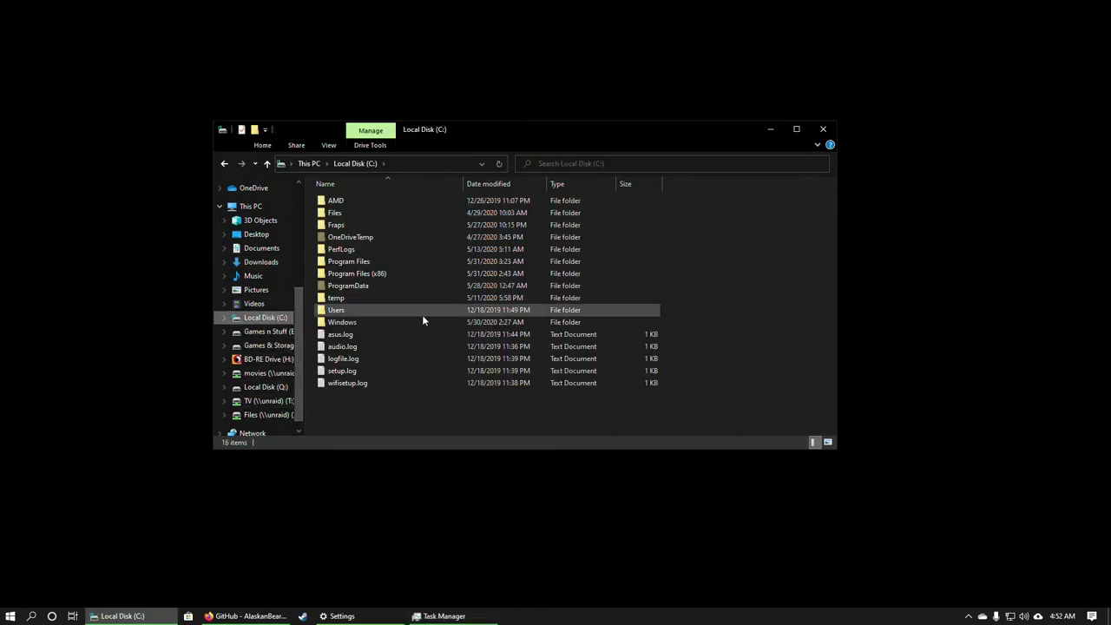
{"action": "double_click", "coordinate": [378, 276]}
{"action": "left_click", "coordinate": [380, 274]}
{"action": "key", "text": "m"}
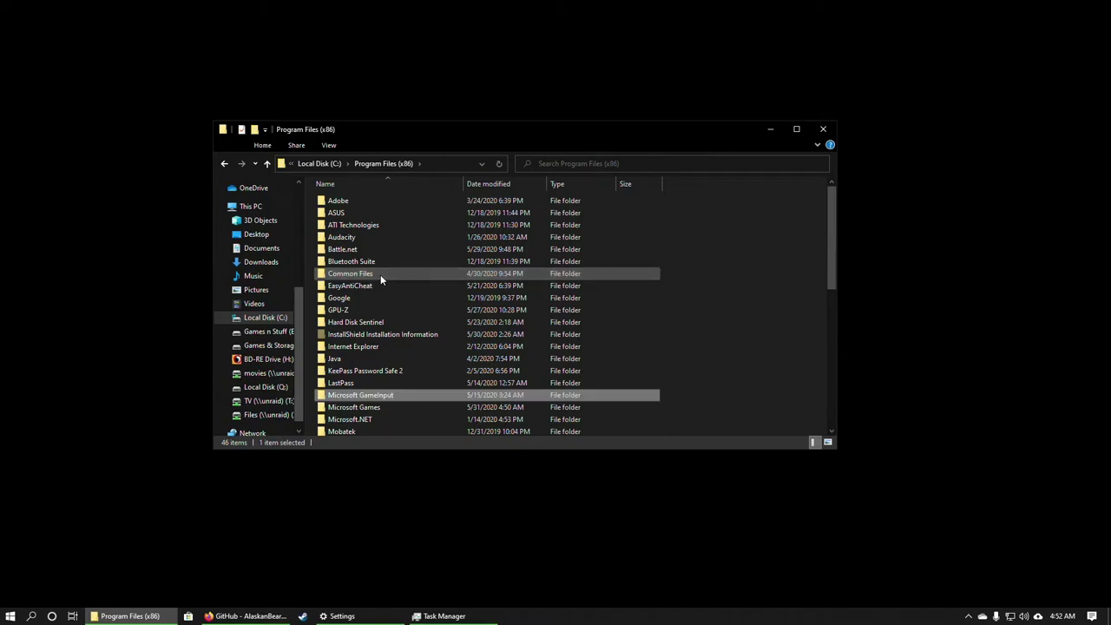
{"action": "key", "text": "m"}
{"action": "key", "text": "Return"}
{"action": "key", "text": "v"}
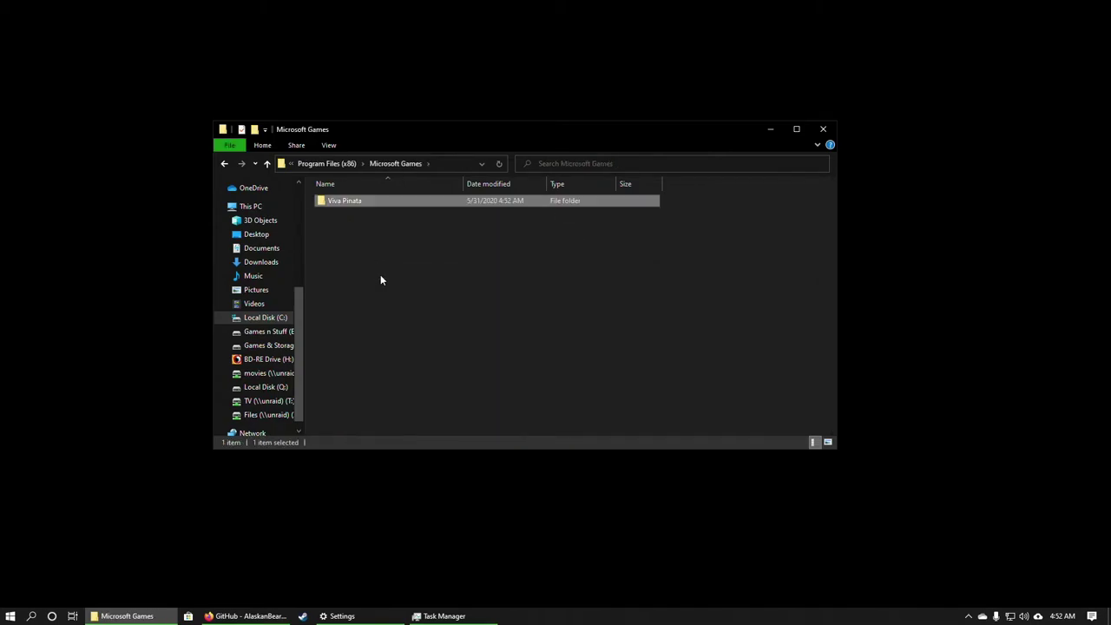
{"action": "key", "text": "Return"}
Step: Confirm xlive.dll and xlive.ini are present in the Viva Pinata folder
{"action": "key", "text": "x"}
{"action": "key", "text": "l"}
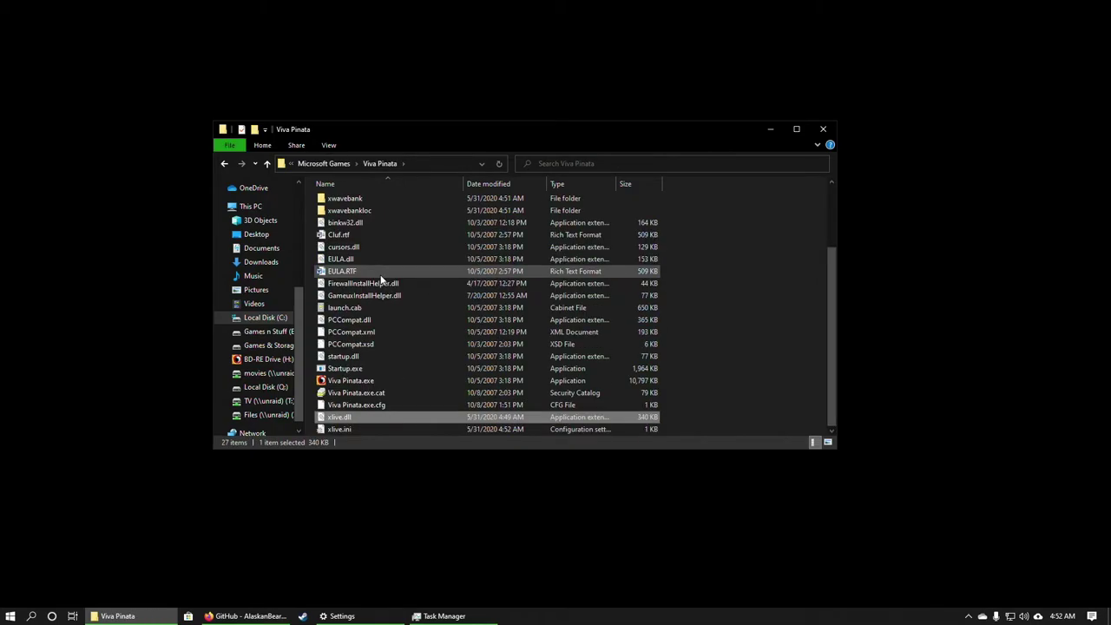
{"action": "left_click", "coordinate": [374, 428]}
{"action": "left_click", "coordinate": [783, 351]}
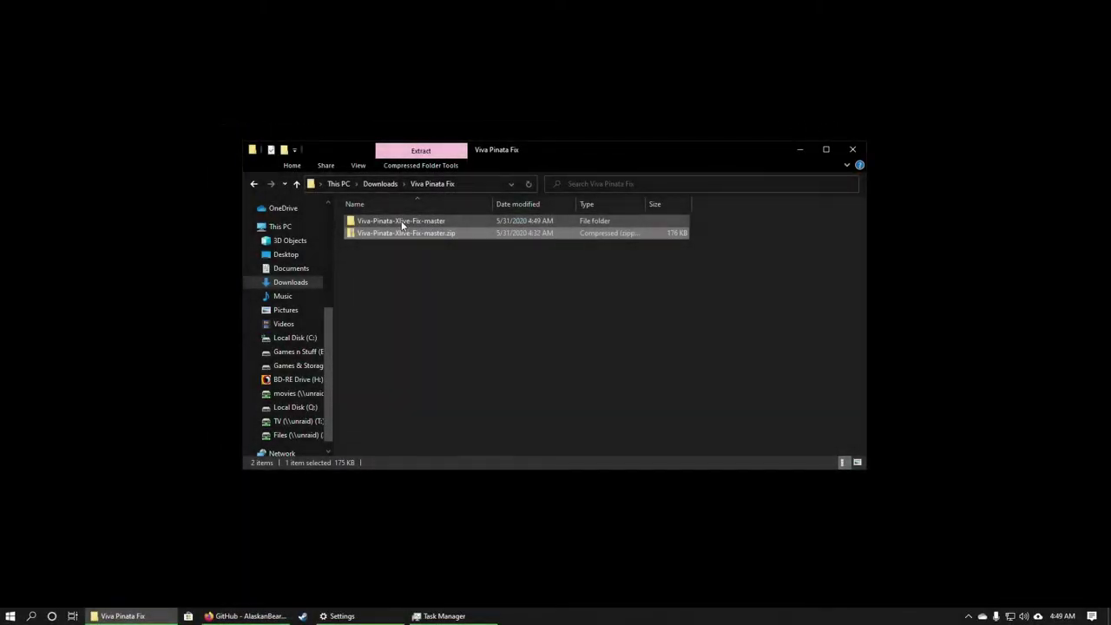
Step: Open the inner Viva-Pinata-Xlive-Fix-master folder's xlive.ini in Notepad
{"action": "double_click", "coordinate": [453, 221]}
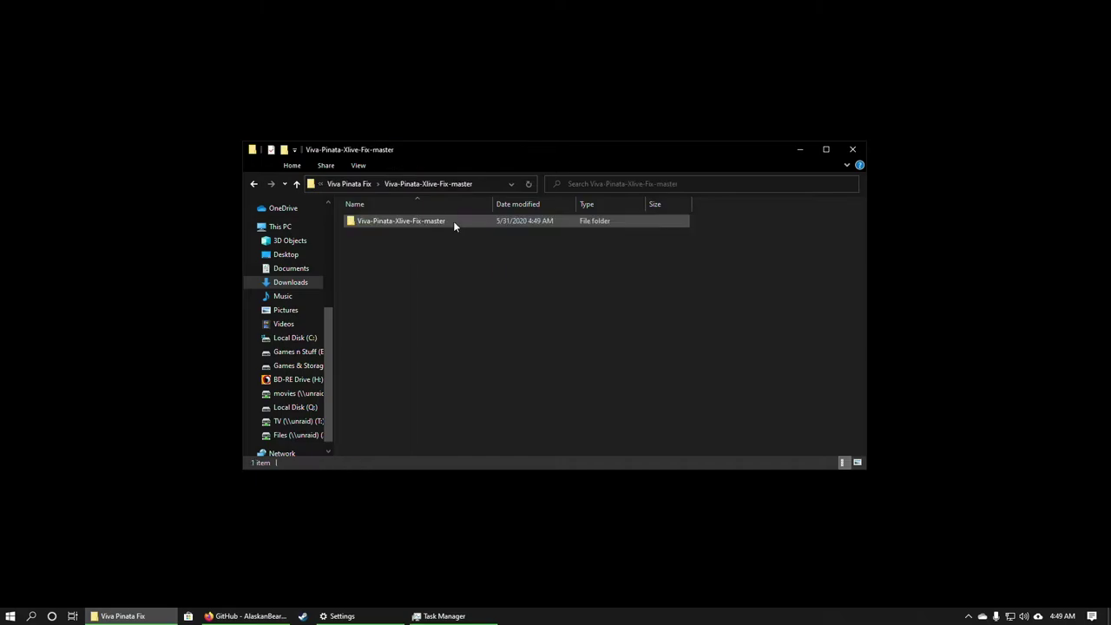
{"action": "double_click", "coordinate": [388, 222]}
{"action": "left_click", "coordinate": [372, 271]}
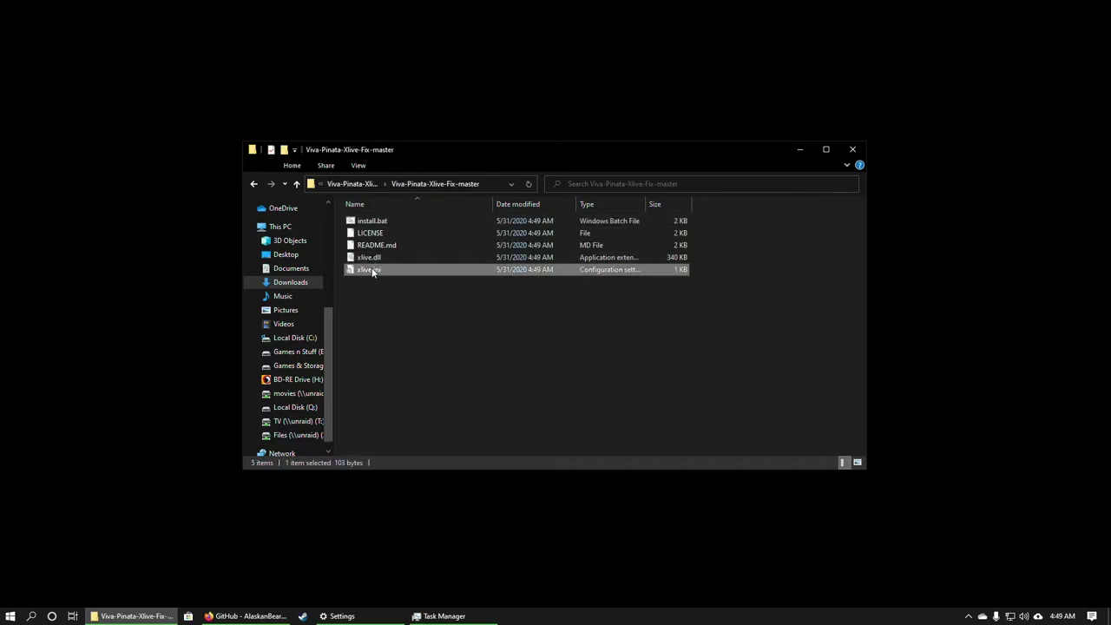
{"action": "right_click", "coordinate": [372, 272]}
{"action": "mouse_move", "coordinate": [445, 430]}
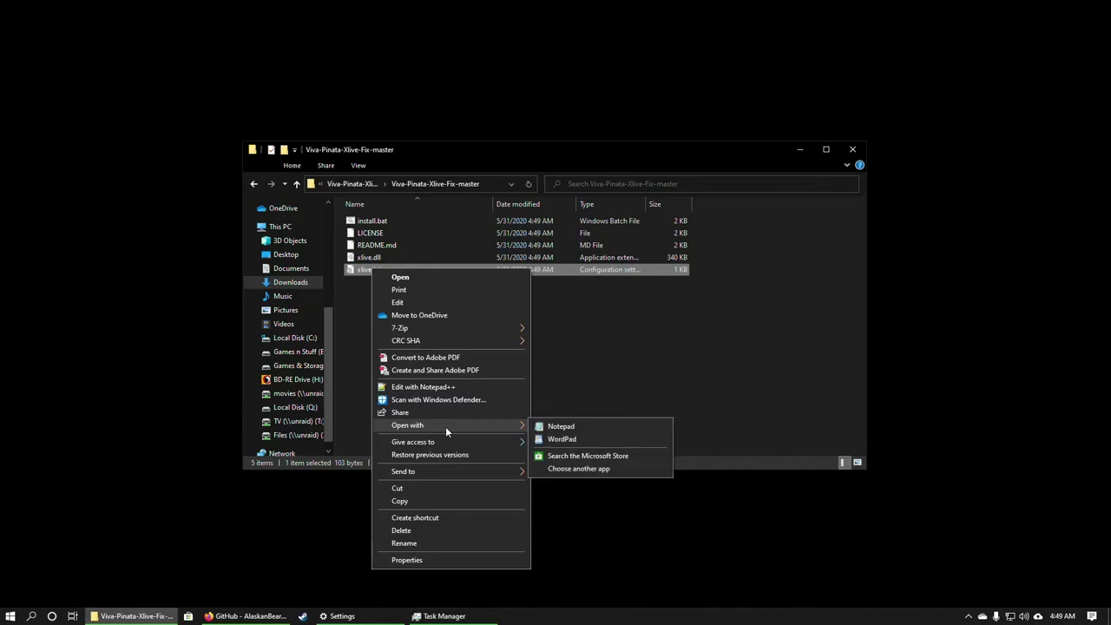
{"action": "left_click", "coordinate": [573, 426]}
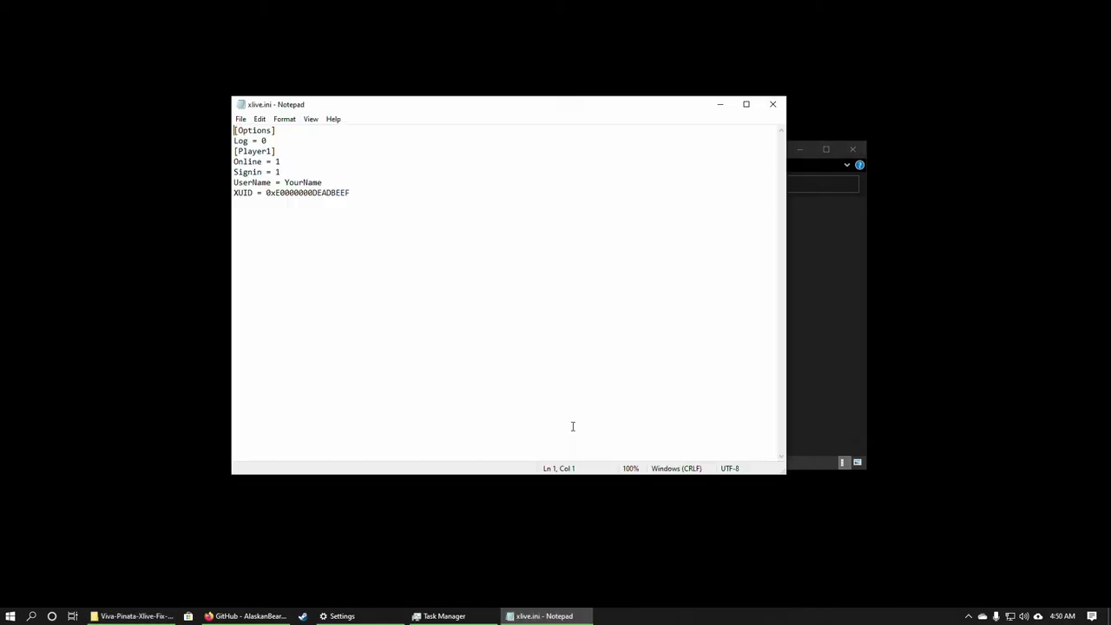
Step: Change UserName from YourName to the chosen gamer name, save xlive.ini, and close Notepad
{"action": "left_click", "coordinate": [337, 181]}
{"action": "left_click_drag", "start_coordinate": [336, 182], "coordinate": [288, 184]}
{"action": "key", "text": "BackSpace"}
{"action": "key", "text": "BackSpace"}
{"action": "type", "text": "Alaskan"}
{"action": "type", "text": "Beard"}
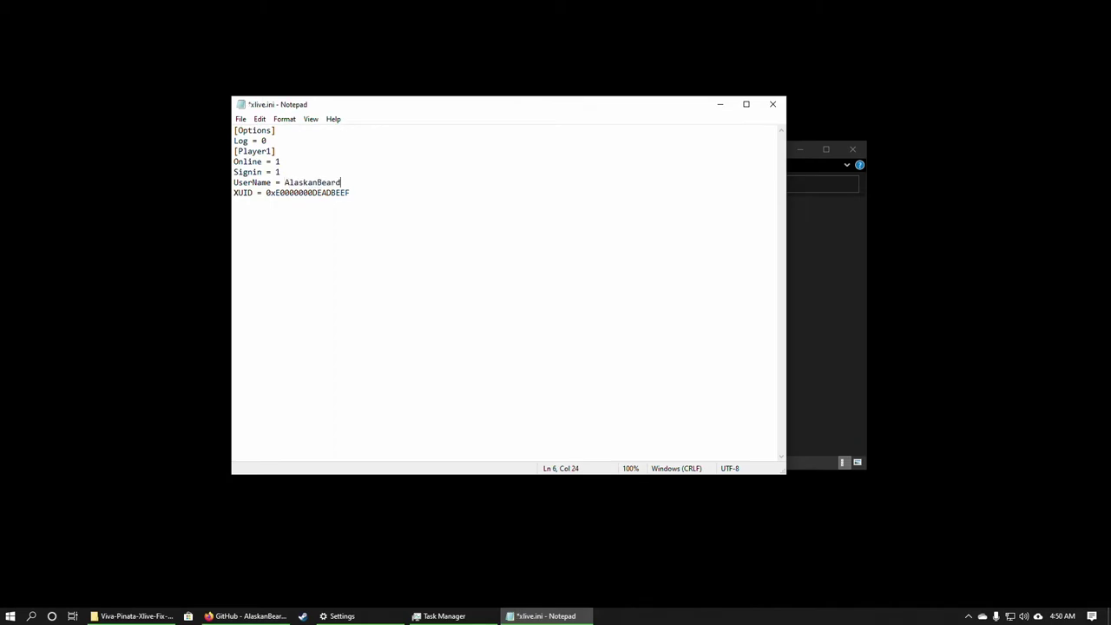
{"action": "key", "text": "ctrl+s"}
{"action": "left_click", "coordinate": [771, 105]}
Step: Select xlive.dll and xlive.ini, then go to the Games n Stuff (E:) drive's Games\Viva Pinata folder
{"action": "left_click_drag", "start_coordinate": [388, 296], "coordinate": [410, 259]}
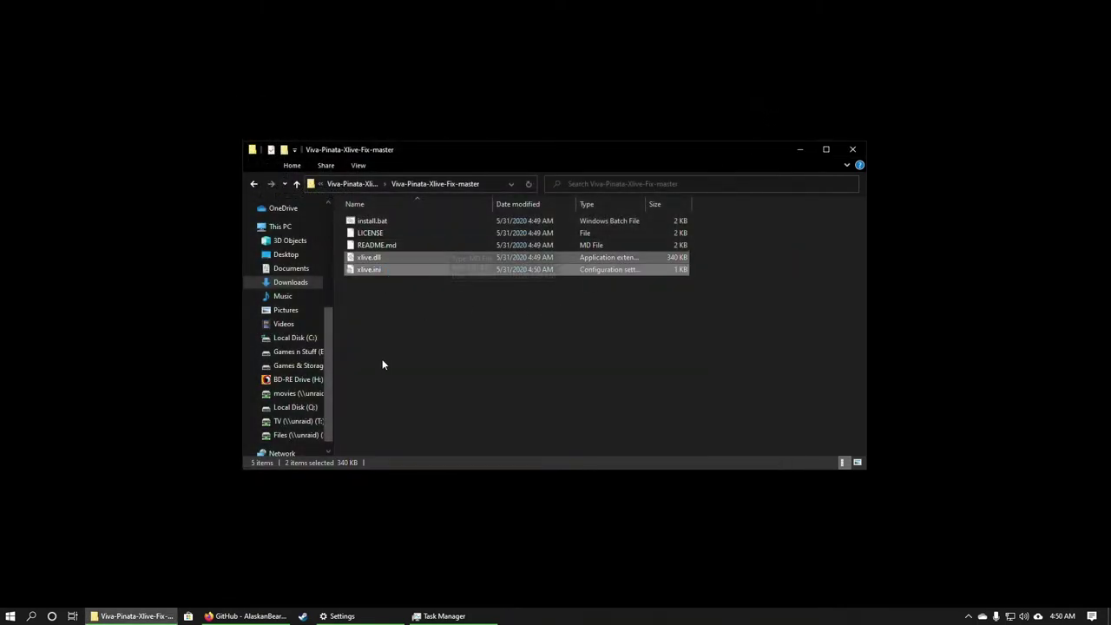
{"action": "left_click", "coordinate": [299, 354]}
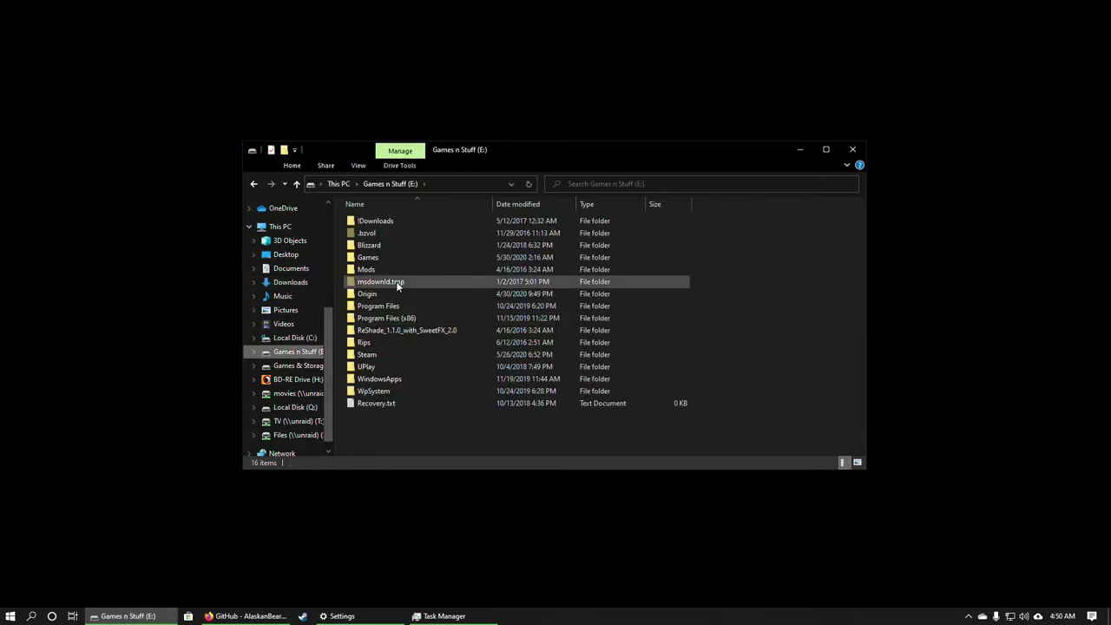
{"action": "double_click", "coordinate": [385, 256]}
{"action": "double_click", "coordinate": [395, 221]}
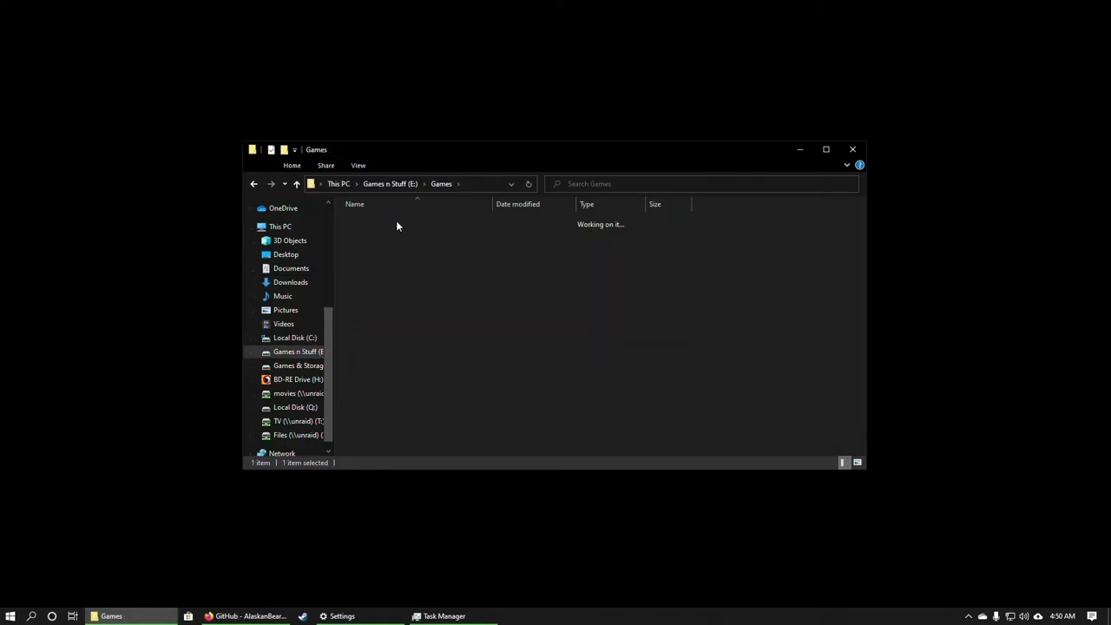